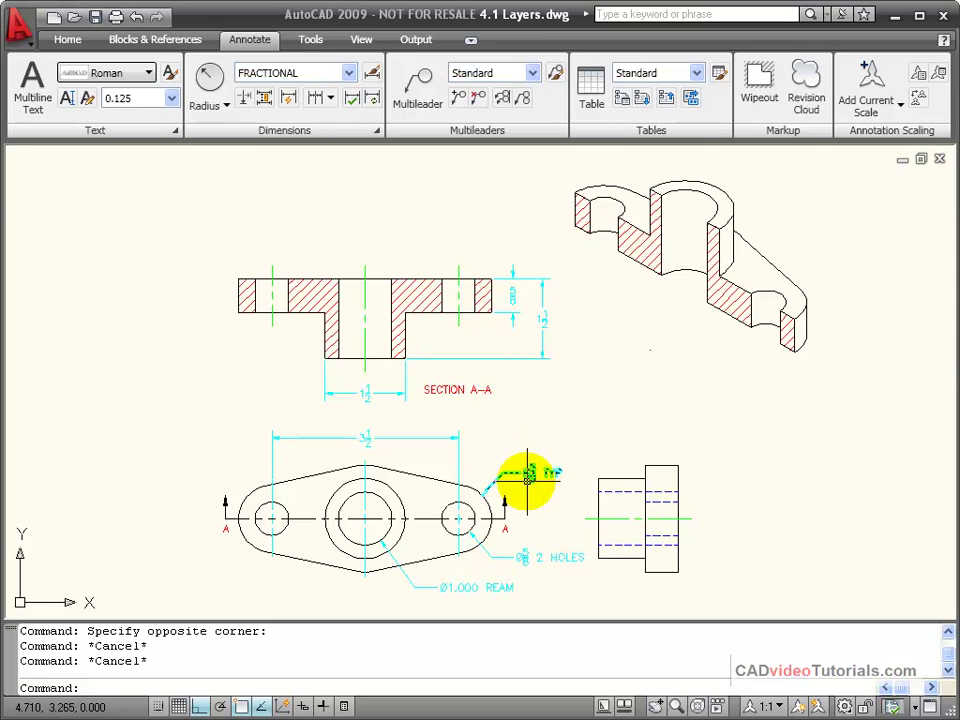
- Display the properties of the R5/8 TYP radial dimension, close the Properties palette and clear the selection
{"action": "left_click", "coordinate": [533, 470]}
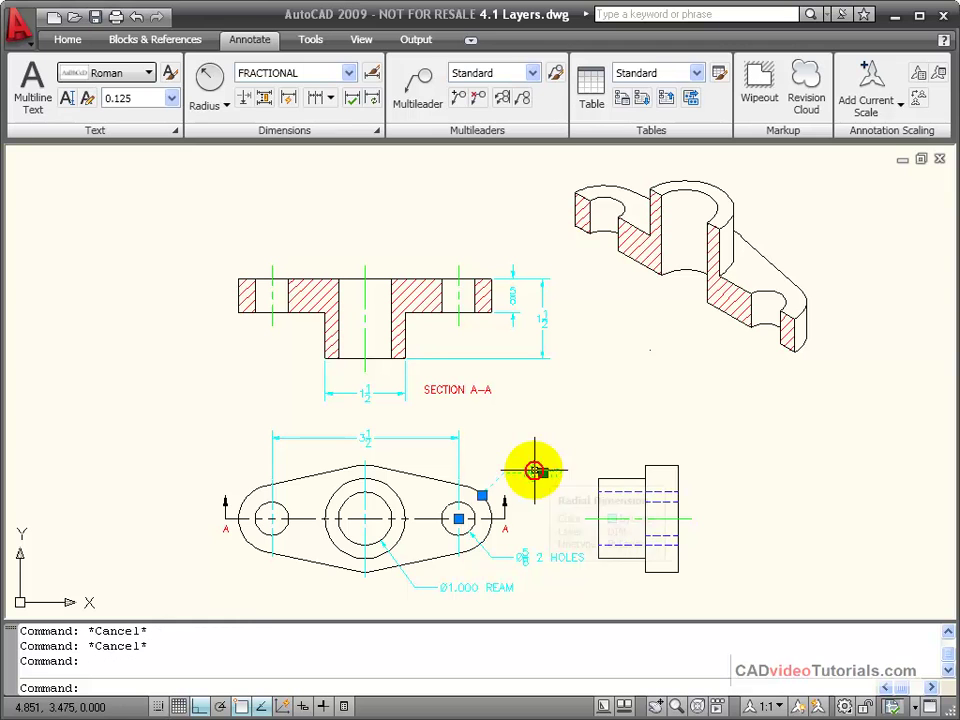
{"action": "right_click", "coordinate": [566, 436]}
{"action": "left_click", "coordinate": [625, 404]}
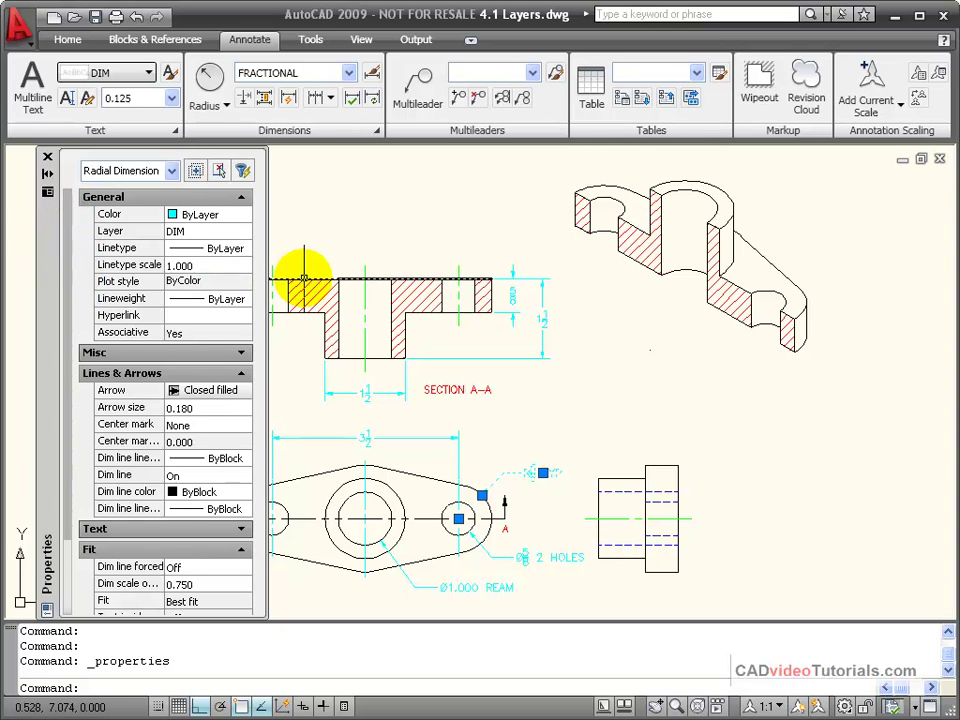
{"action": "left_click", "coordinate": [47, 160]}
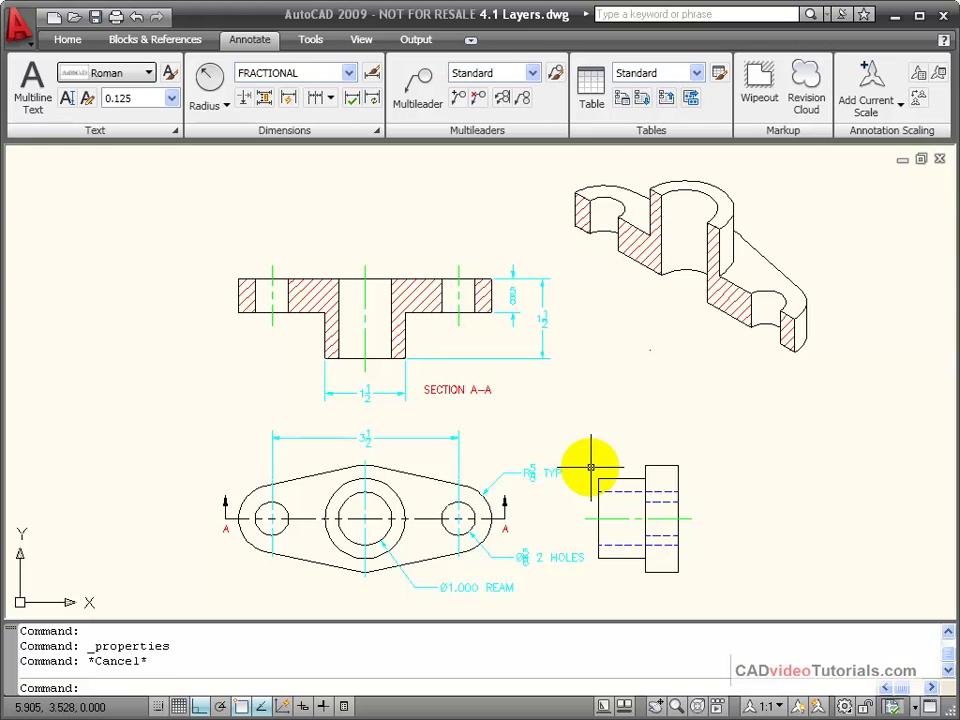
{"action": "key", "text": "Escape"}
- Reopen the properties of the R5/8 TYP radial dimension and examine its General, Lines & Arrows and Fit categories
{"action": "double_click", "coordinate": [530, 470]}
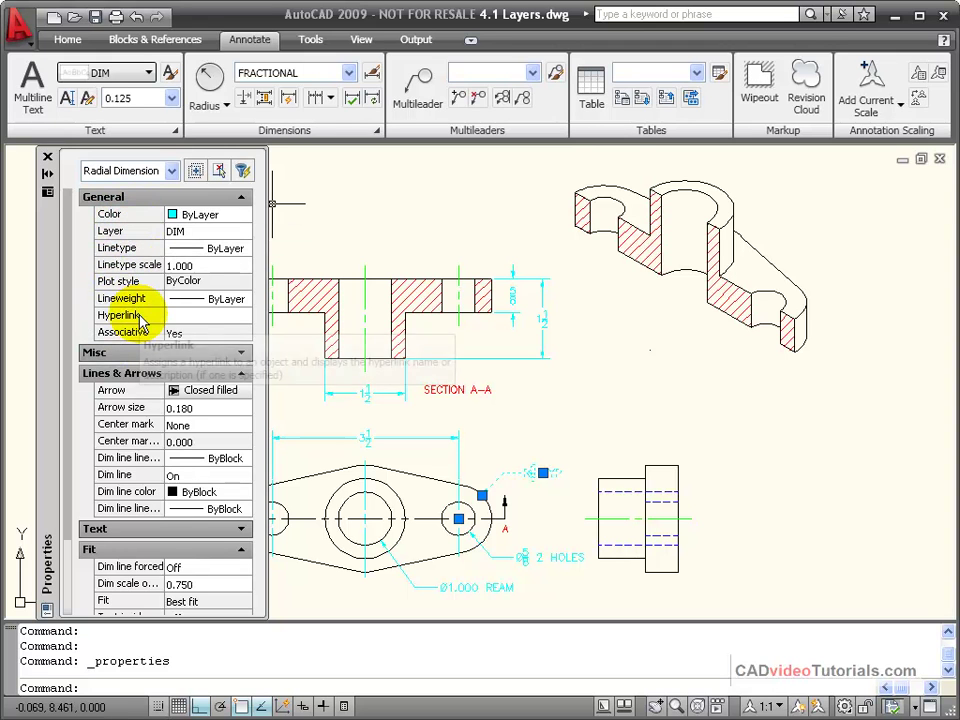
{"action": "left_click", "coordinate": [241, 198]}
{"action": "left_click", "coordinate": [241, 198]}
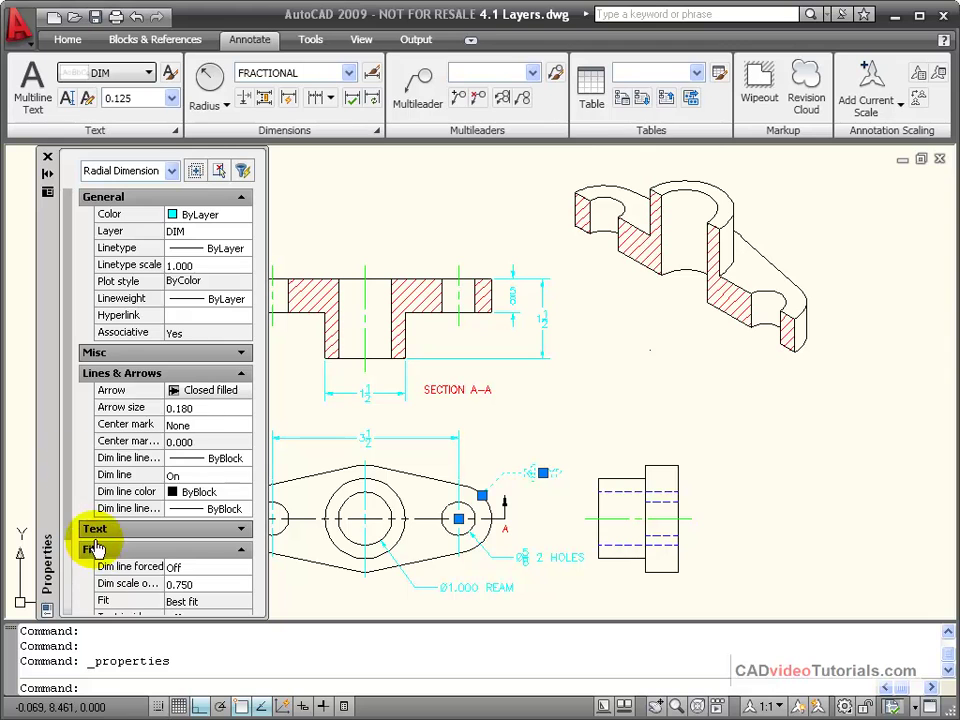
{"action": "left_click_drag", "start_coordinate": [68, 362], "coordinate": [58, 506]}
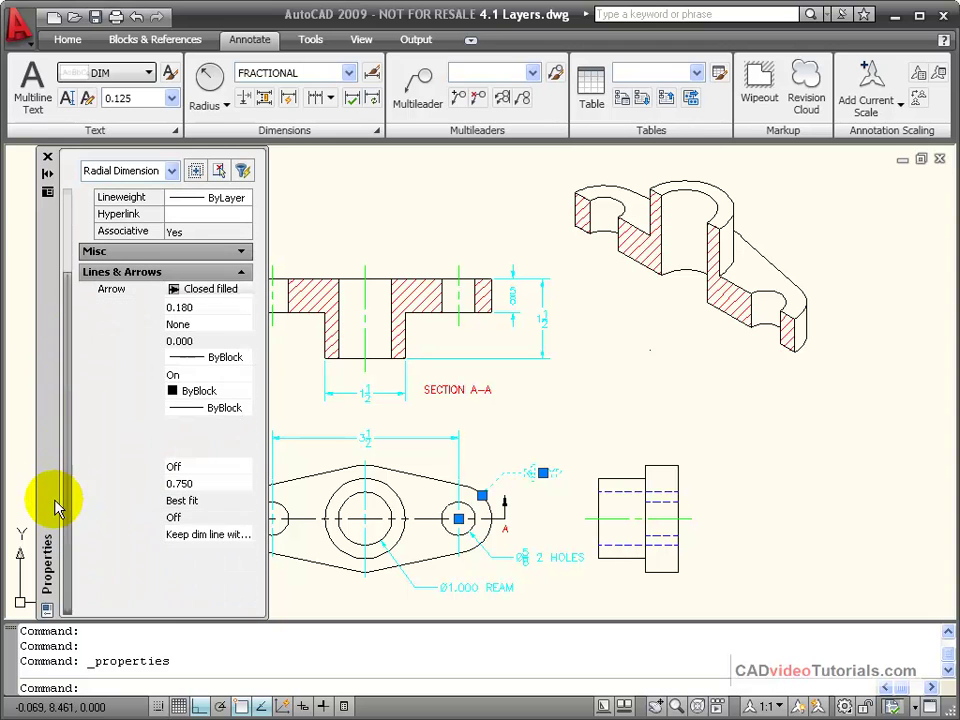
{"action": "left_click", "coordinate": [241, 553]}
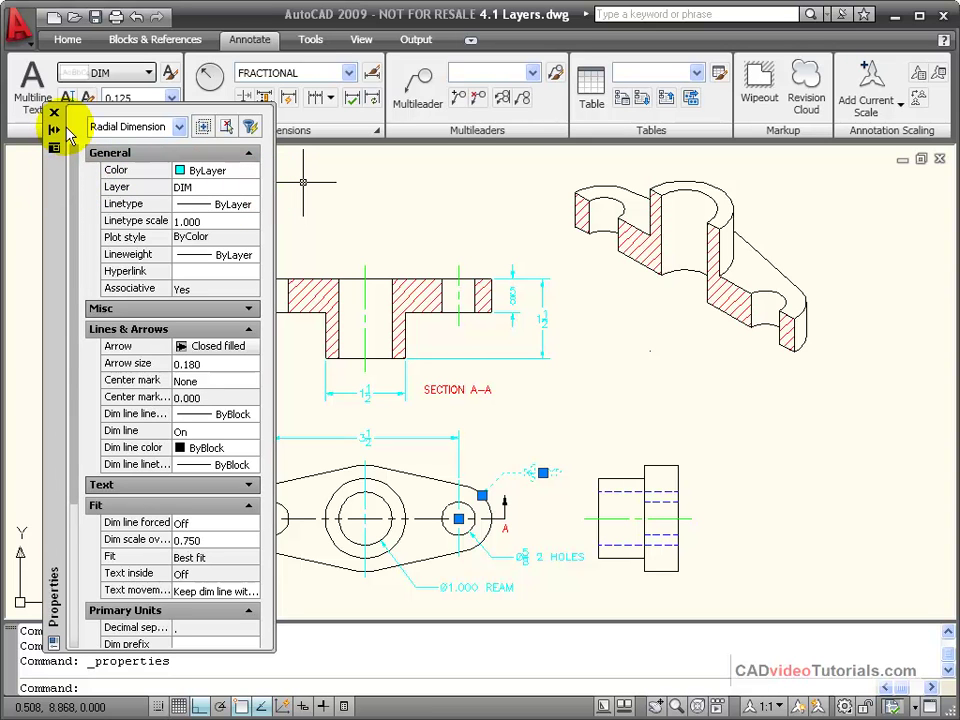
- Deselect the radial dimension and anchor the Properties palette with the Anchor Left option
{"action": "left_click", "coordinate": [54, 131]}
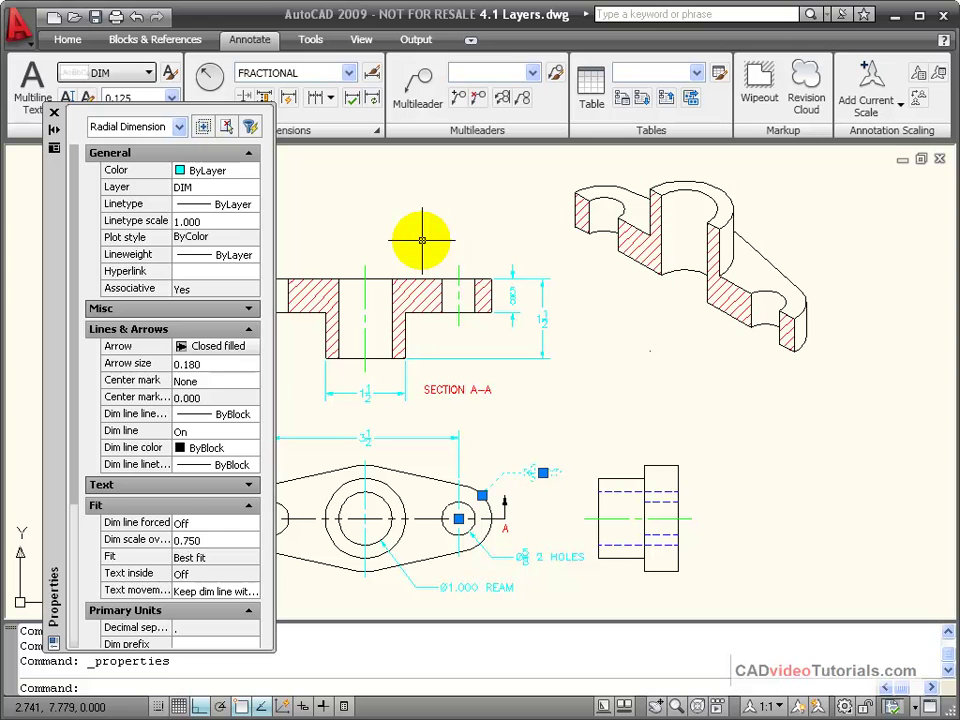
{"action": "key", "text": "Escape"}
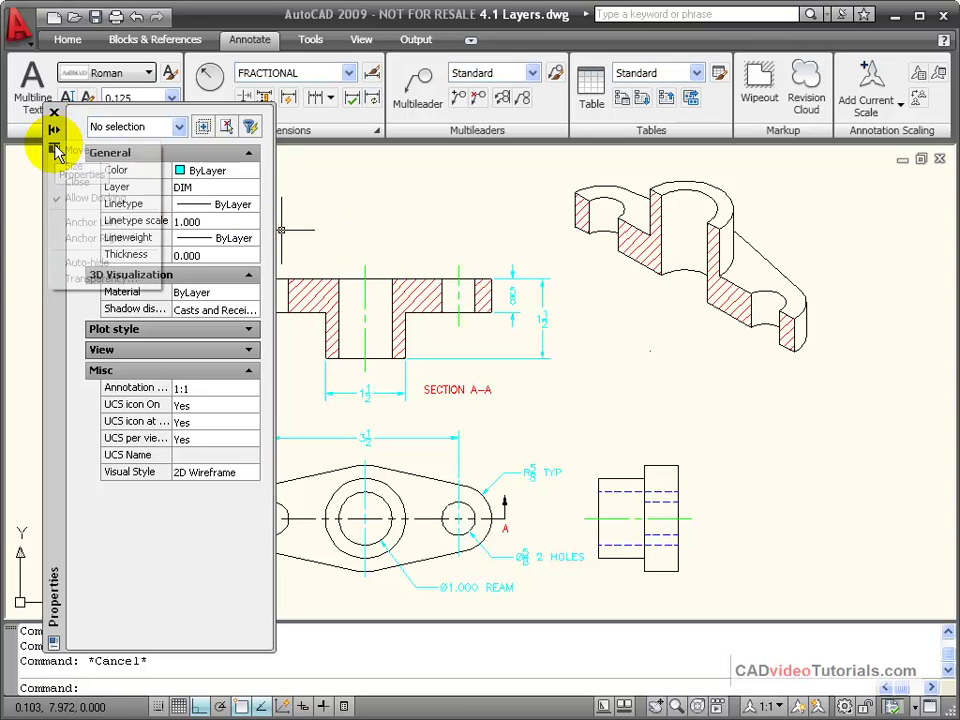
{"action": "left_click", "coordinate": [55, 150]}
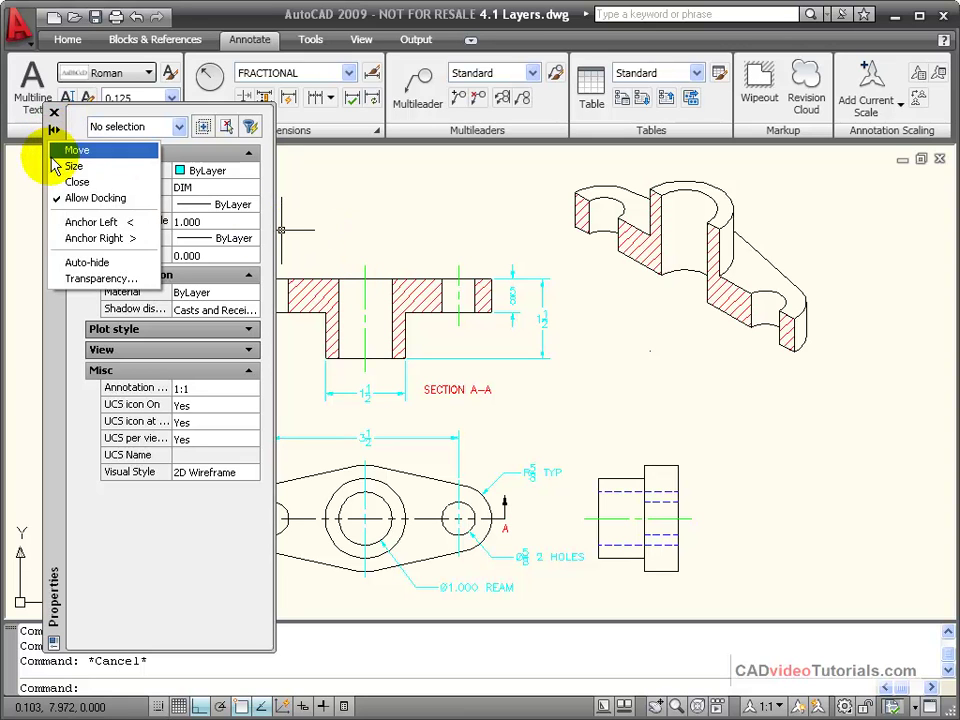
{"action": "left_click", "coordinate": [73, 223]}
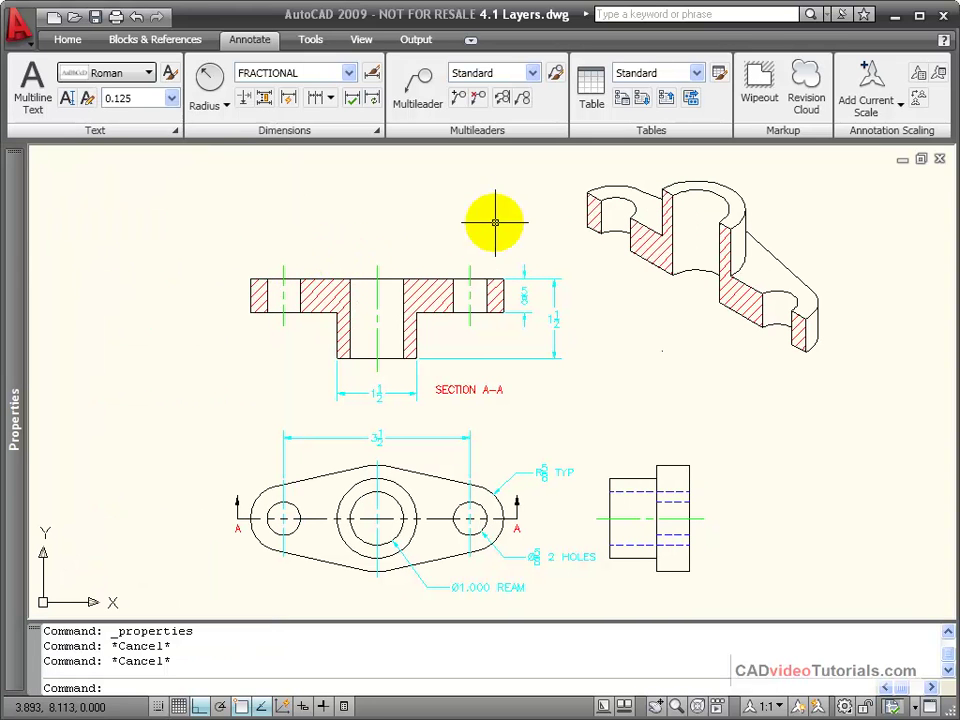
- Turn off auto-hide on the anchored Properties palette so it docks fully, and close the palette
{"action": "mouse_move", "coordinate": [17, 222]}
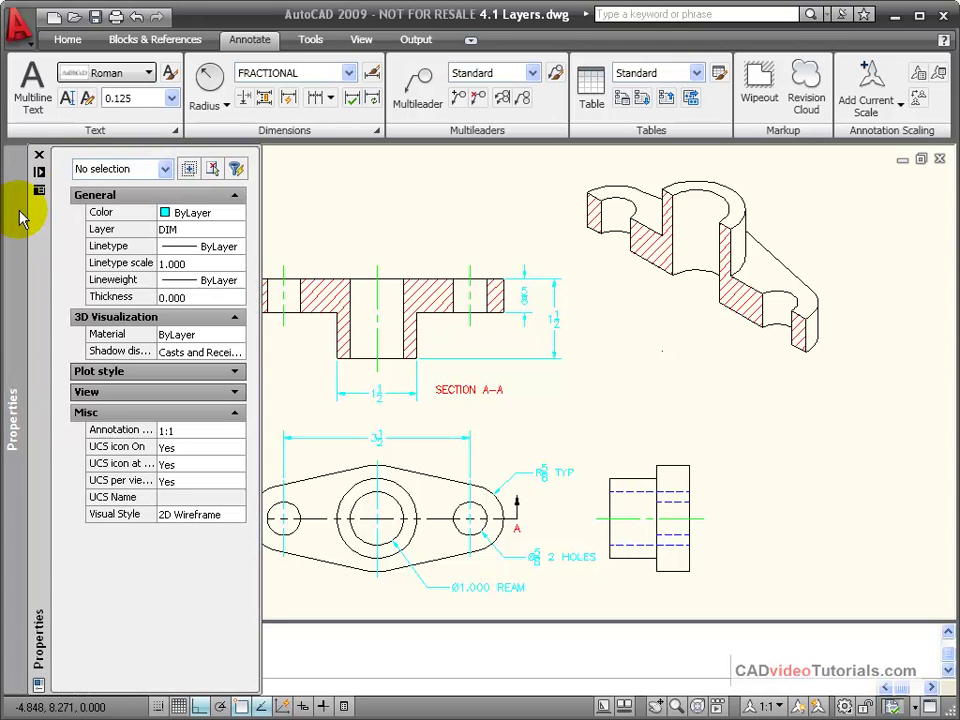
{"action": "left_click", "coordinate": [38, 171]}
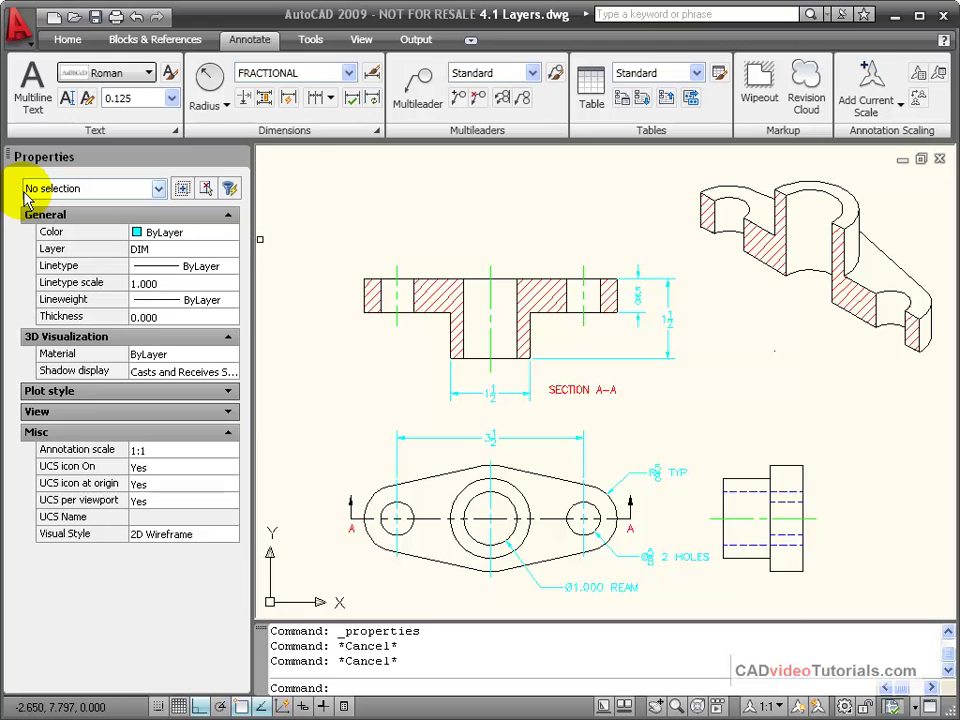
{"action": "key", "text": "ctrl+1"}
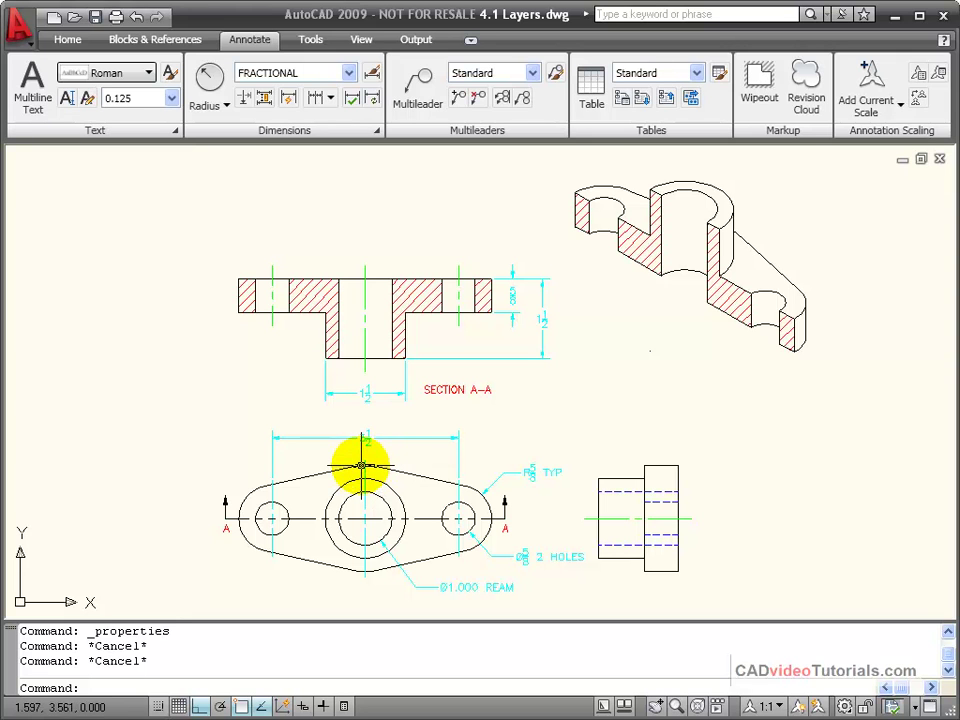
- Add a radius dimension to the arc at the top of the flange outline, placing its text just above the arc
{"action": "left_click", "coordinate": [70, 40]}
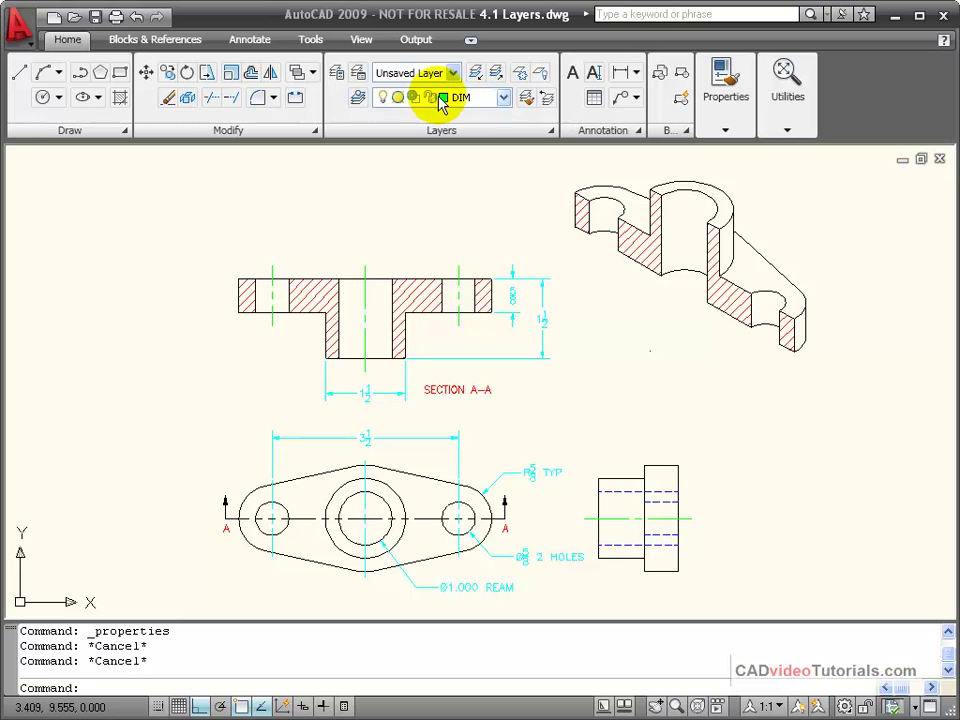
{"action": "left_click", "coordinate": [249, 41]}
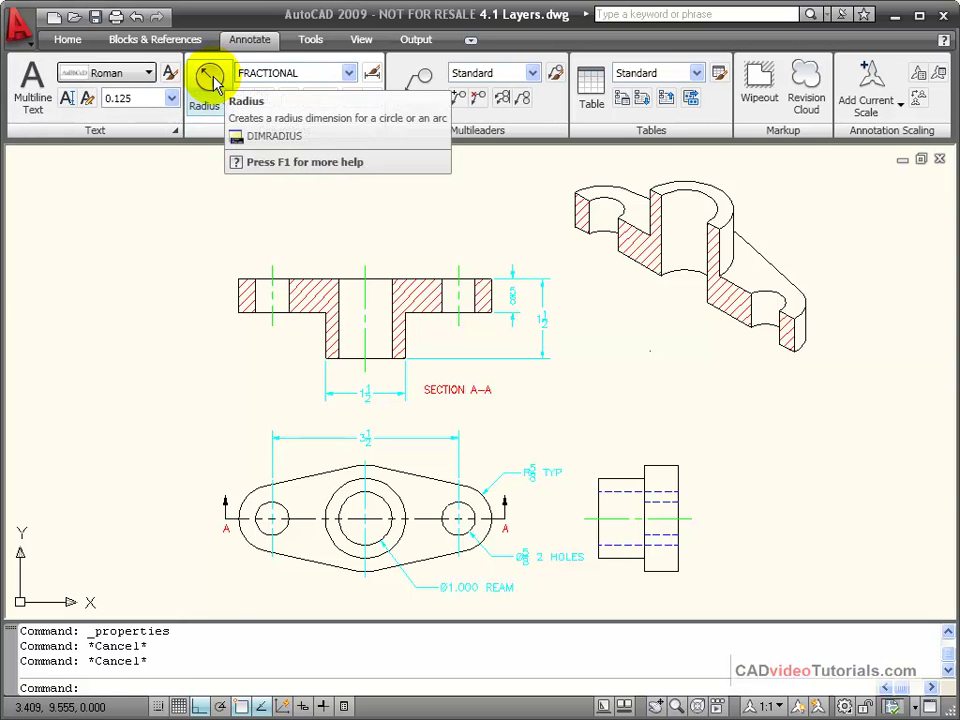
{"action": "left_click", "coordinate": [212, 85]}
{"action": "scroll", "coordinate": [350, 470], "scroll_direction": "up", "scroll_amount": 5}
{"action": "middle_click_drag", "start_coordinate": [374, 481], "coordinate": [487, 326]}
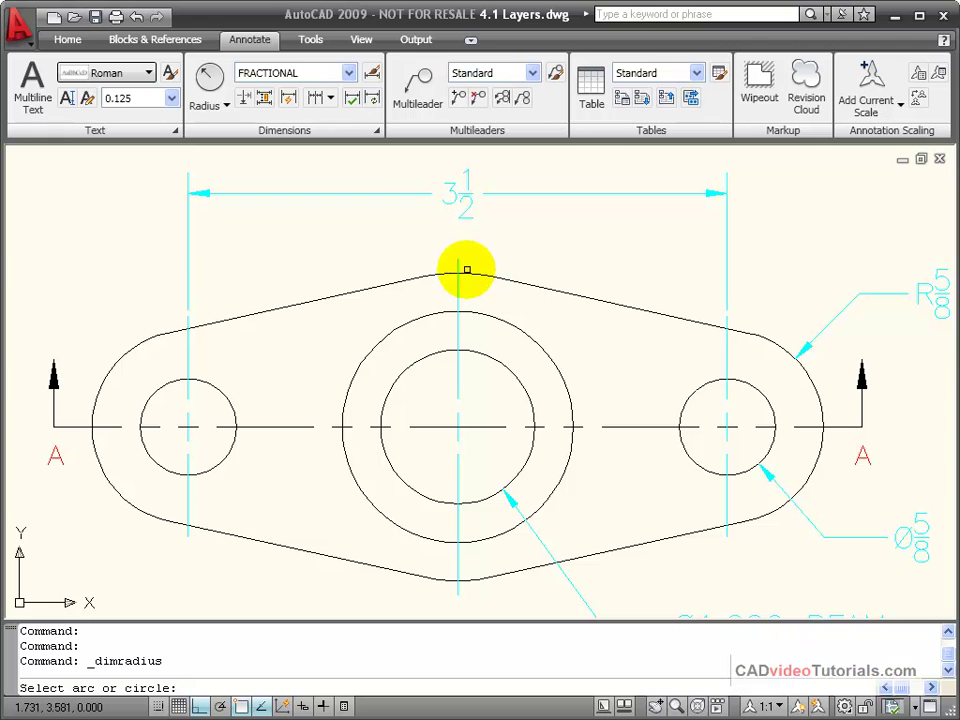
{"action": "left_click", "coordinate": [466, 272]}
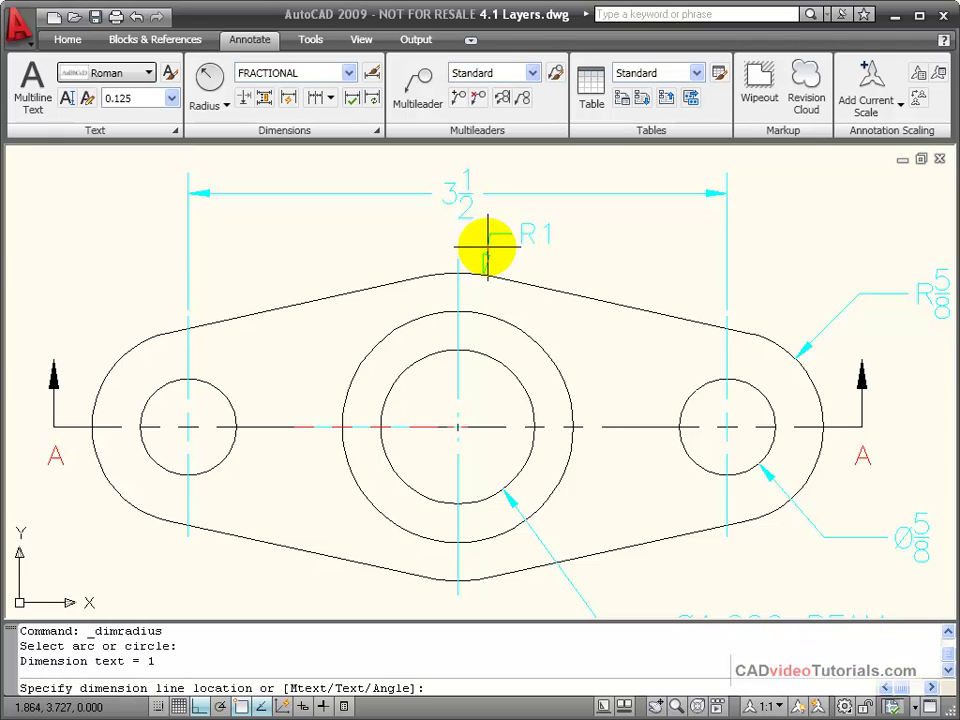
{"action": "left_click", "coordinate": [485, 248]}
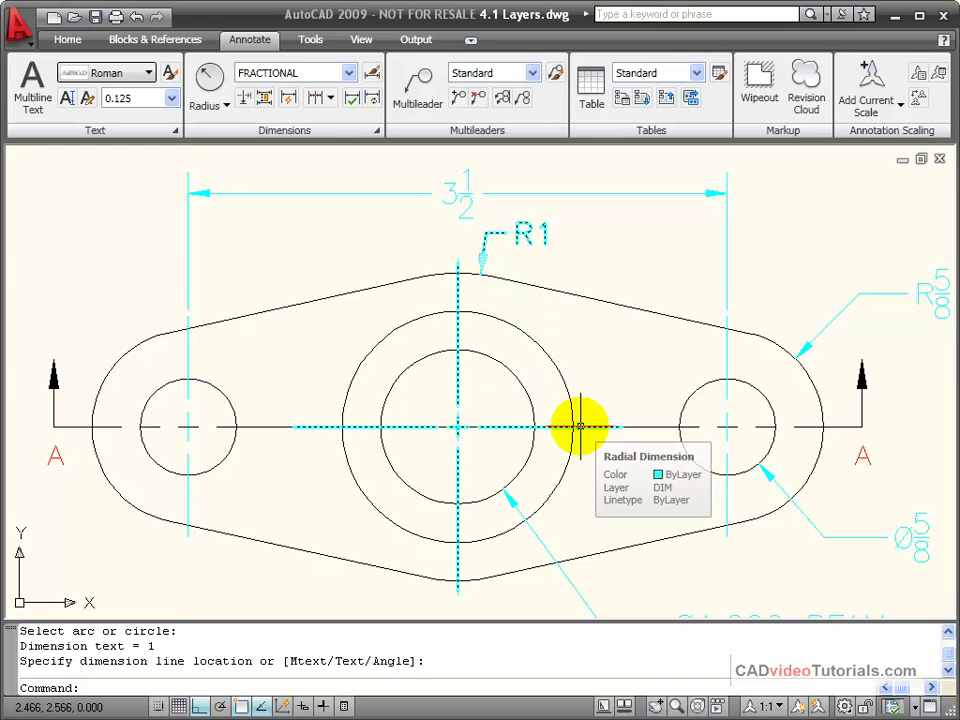
- Set the center mark of the R1 radius dimension to None in its properties and close the palette
{"action": "double_click", "coordinate": [528, 234]}
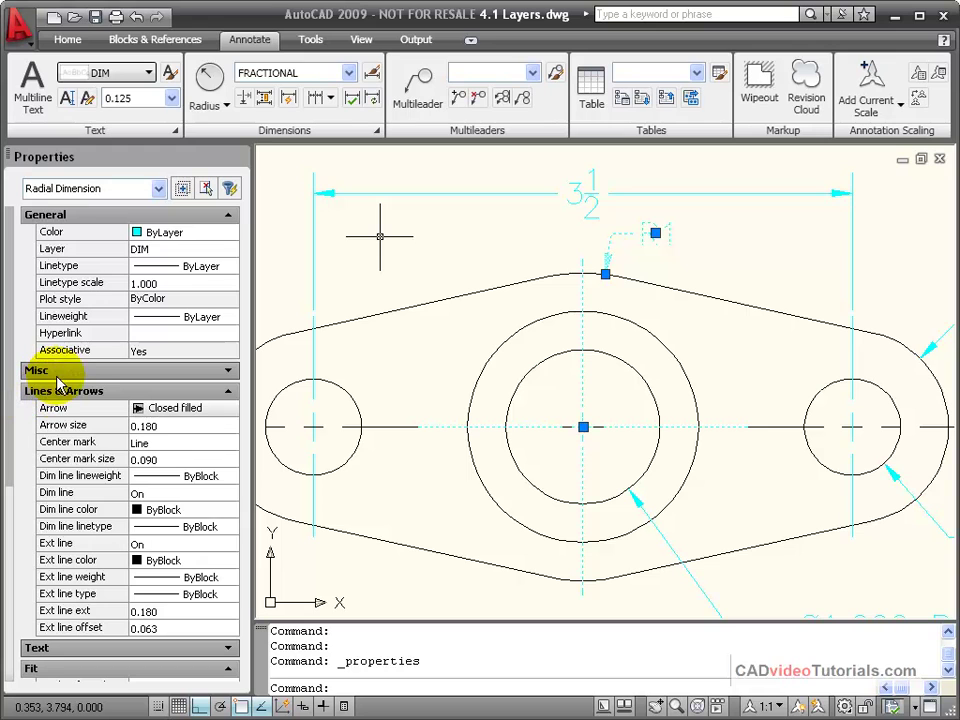
{"action": "left_click", "coordinate": [220, 445]}
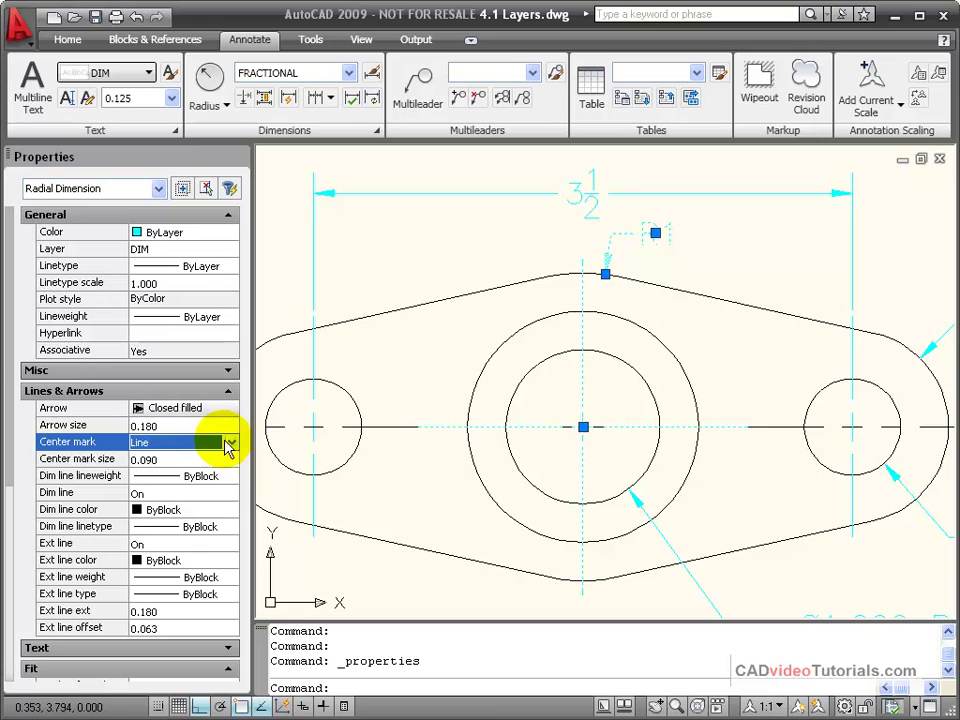
{"action": "left_click", "coordinate": [230, 443]}
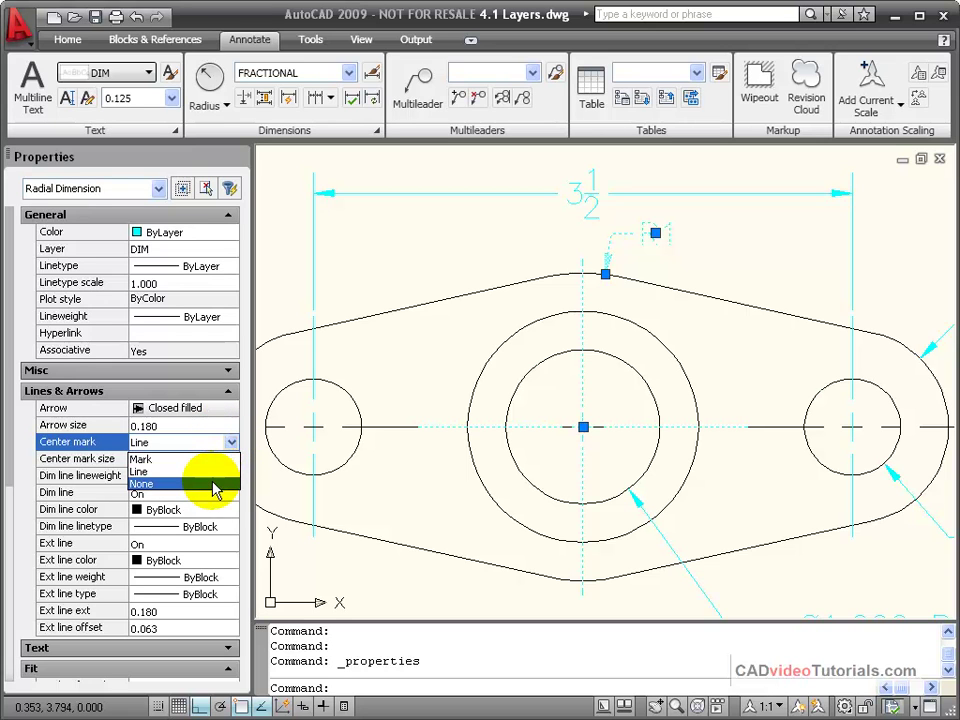
{"action": "left_click", "coordinate": [215, 486]}
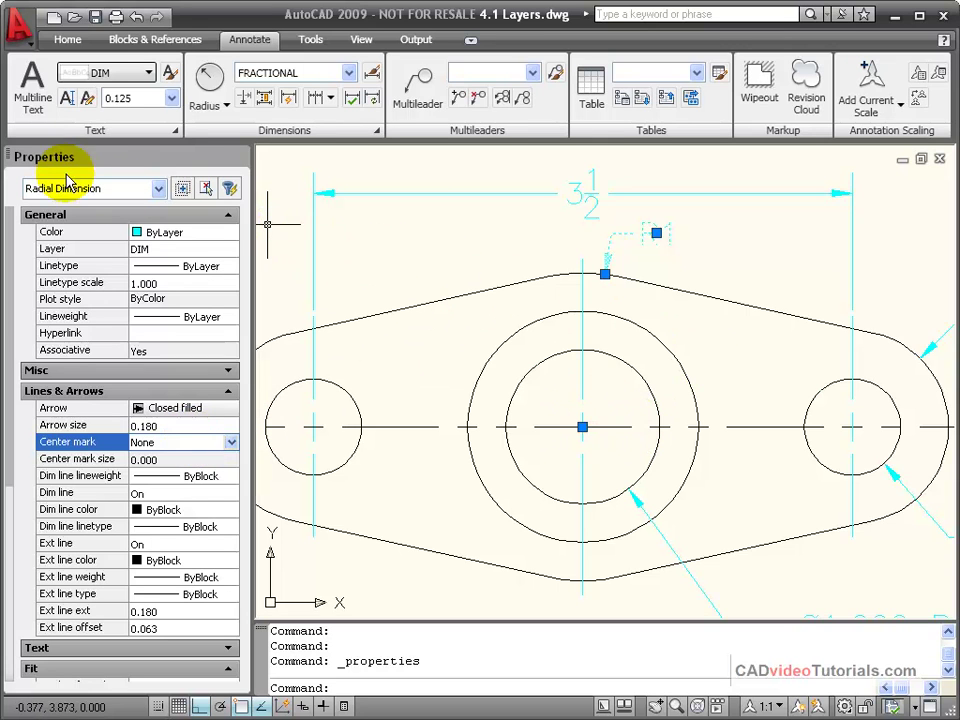
{"action": "left_click", "coordinate": [239, 157]}
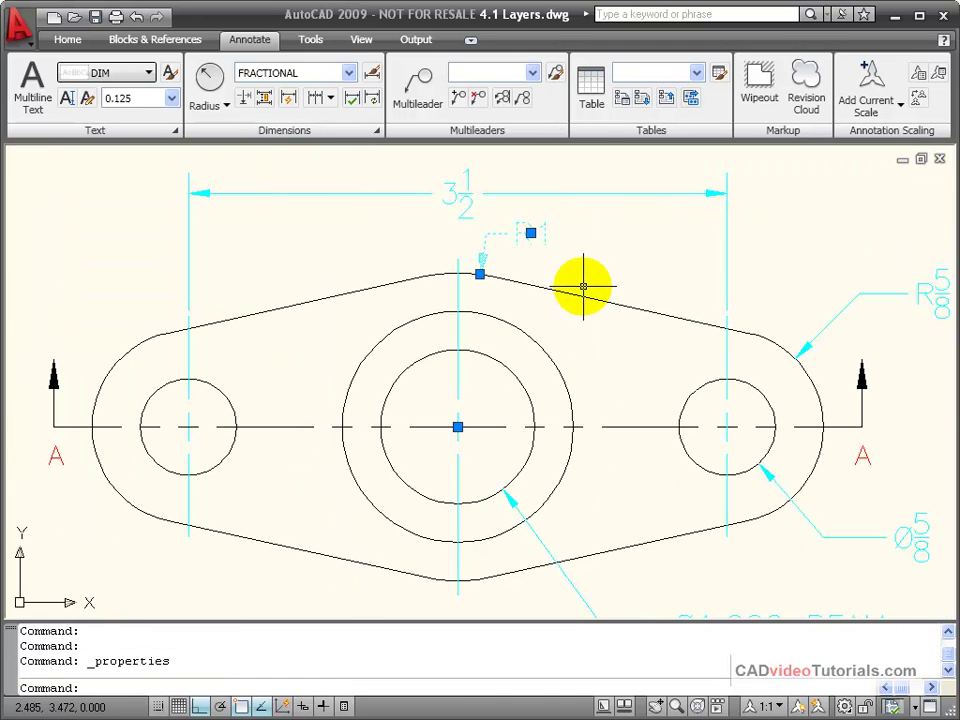
- Deselect the dimension, select all objects in the drawing with a window around every view, and open their properties
{"action": "scroll", "coordinate": [619, 280], "scroll_direction": "up", "scroll_amount": 3}
{"action": "scroll", "coordinate": [620, 281], "scroll_direction": "down", "scroll_amount": 7}
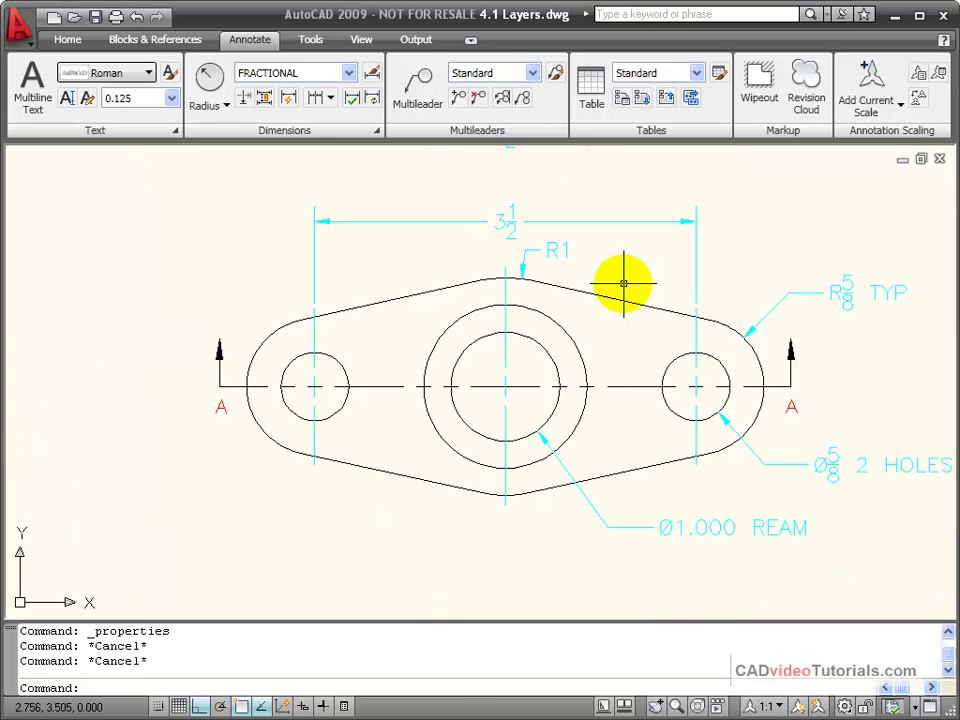
{"action": "scroll", "coordinate": [480, 350], "scroll_direction": "down", "scroll_amount": 3}
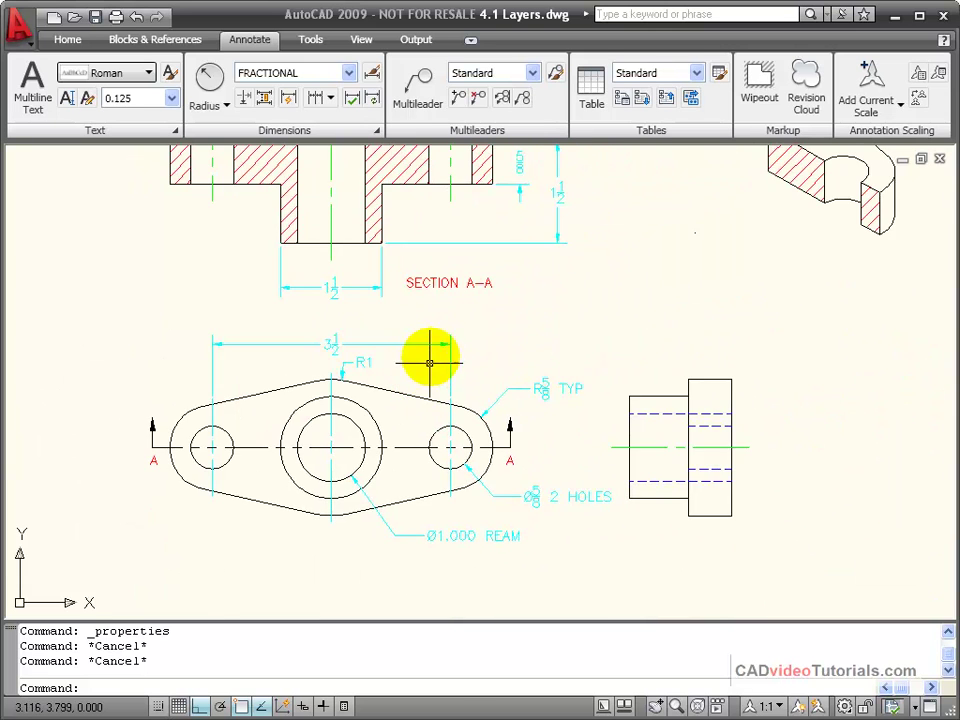
{"action": "mouse_move", "coordinate": [482, 289]}
{"action": "middle_mouse_down"}
{"action": "mouse_move", "coordinate": [486, 429]}
{"action": "mouse_move", "coordinate": [500, 424]}
{"action": "middle_mouse_up"}
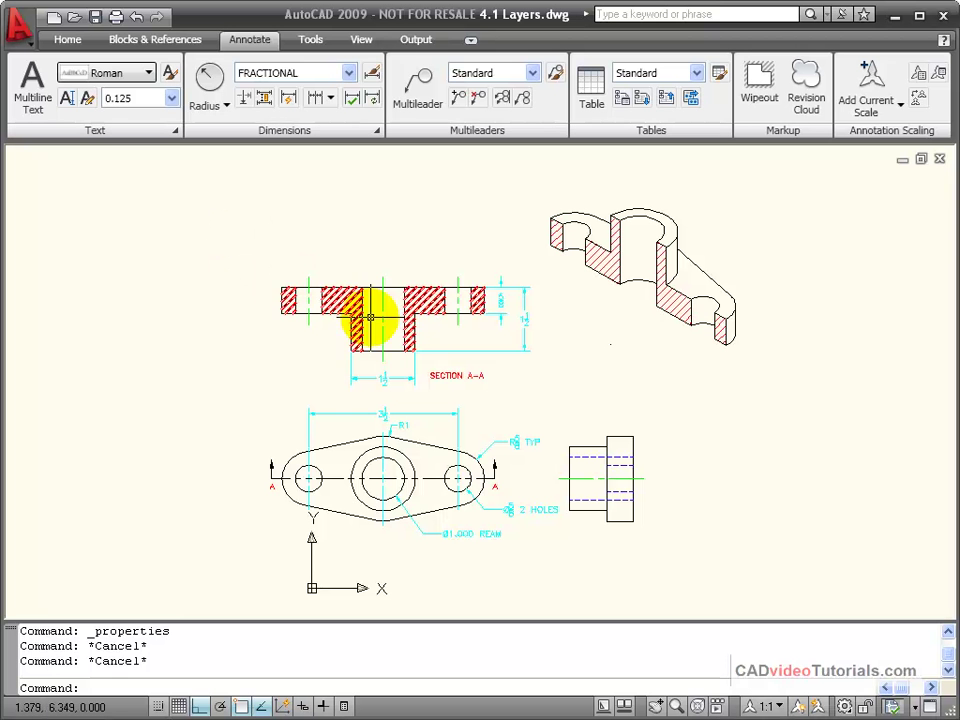
{"action": "left_click", "coordinate": [188, 162]}
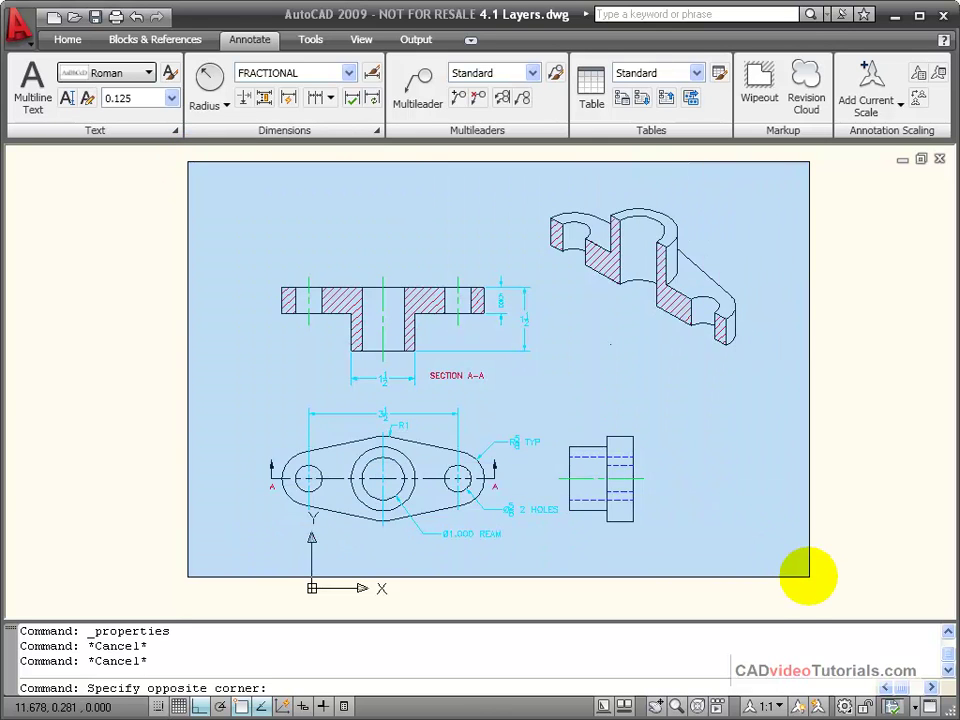
{"action": "left_click", "coordinate": [808, 576]}
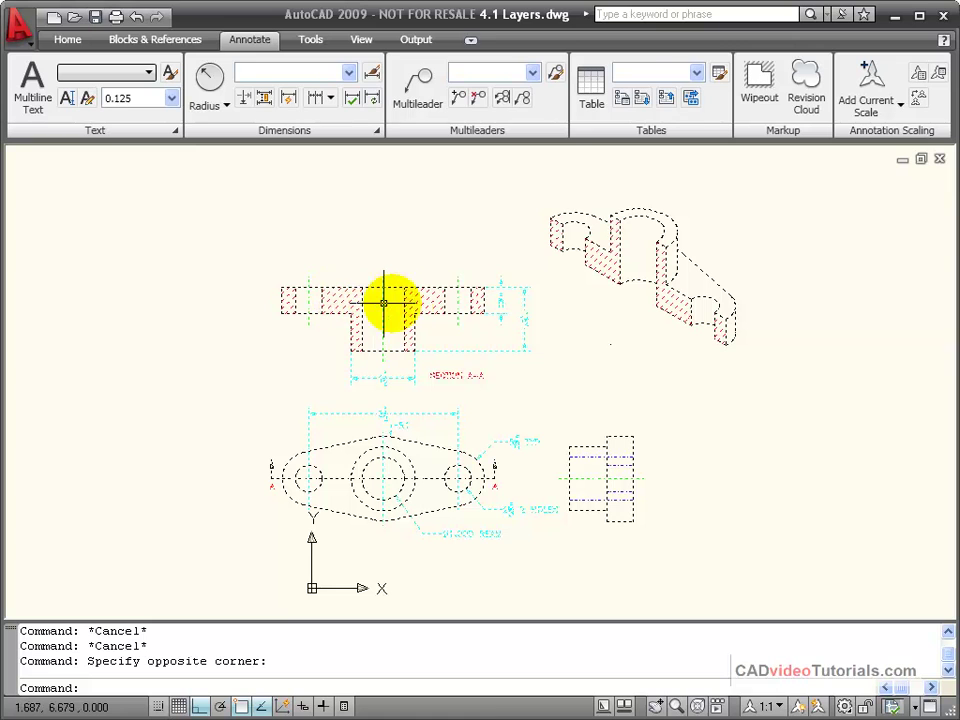
{"action": "right_click", "coordinate": [427, 255]}
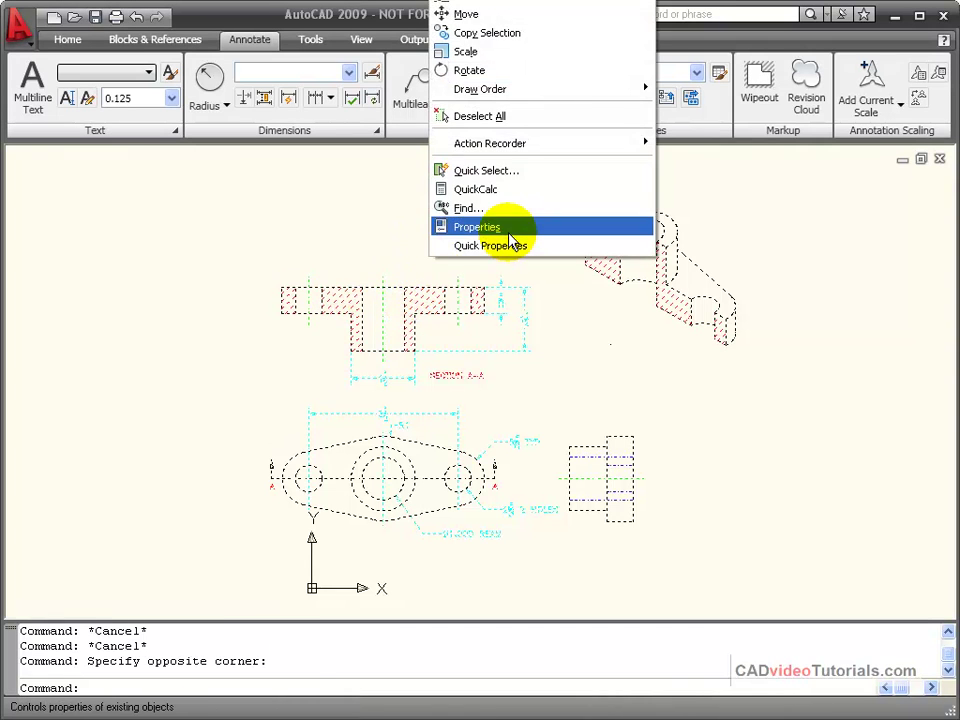
{"action": "left_click", "coordinate": [509, 233]}
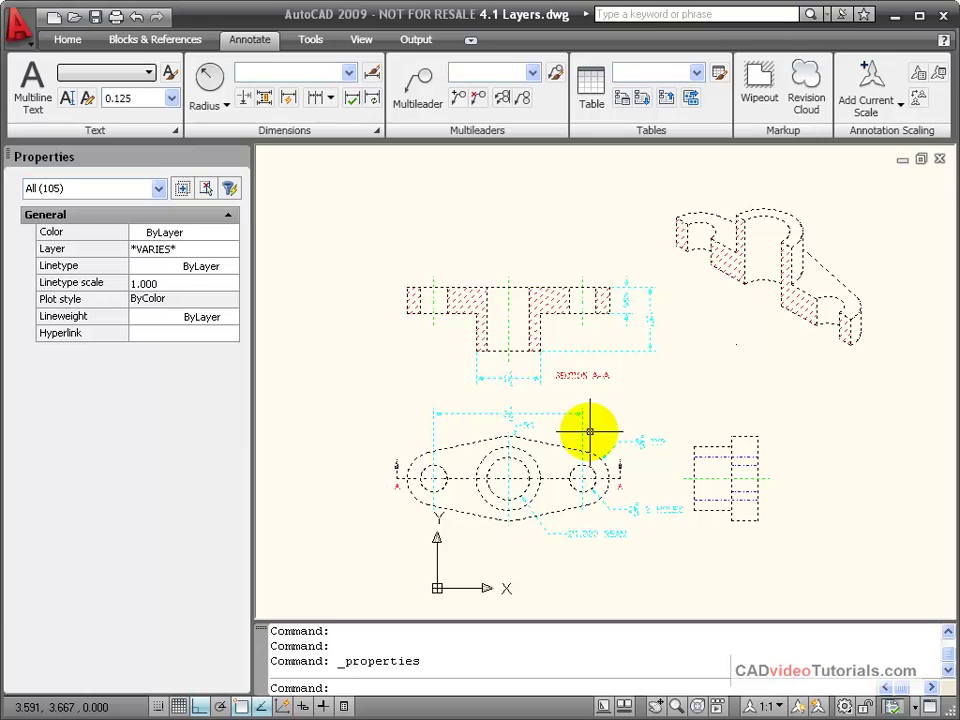
- Limit the properties to the selected hatches, set their color to Green, clear the selection and close the palette
{"action": "left_click", "coordinate": [159, 188]}
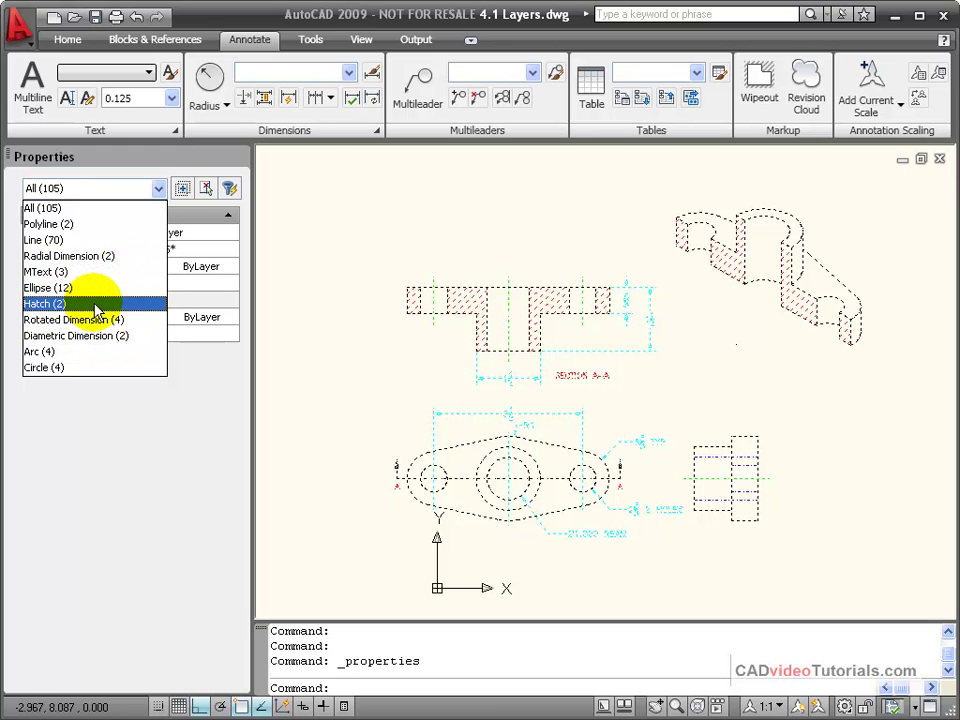
{"action": "left_click", "coordinate": [45, 304]}
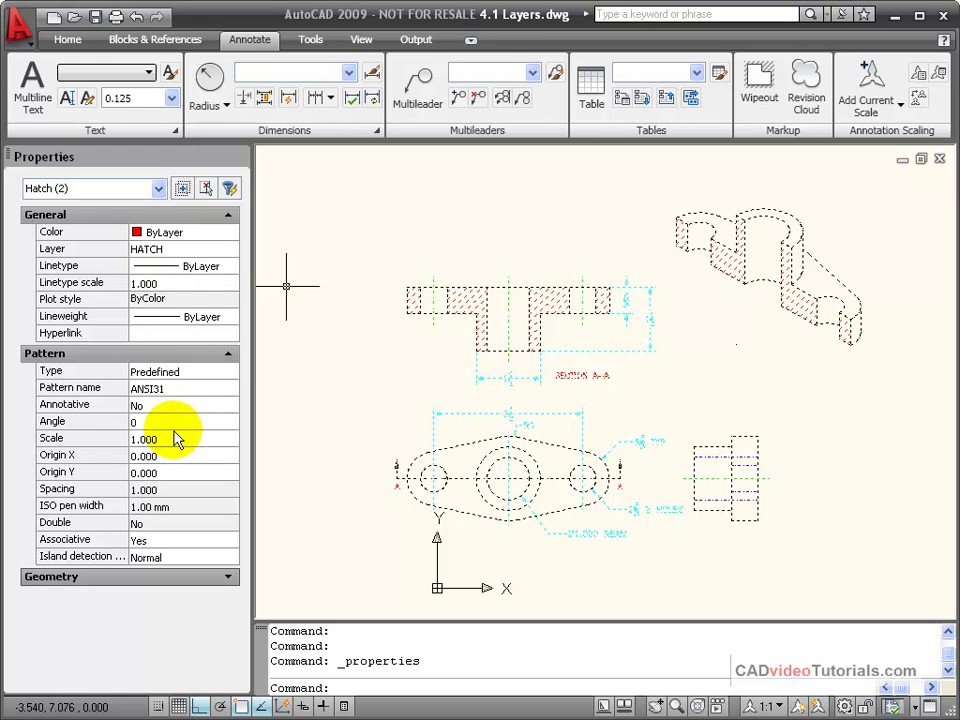
{"action": "left_click", "coordinate": [190, 236]}
{"action": "left_click", "coordinate": [232, 233]}
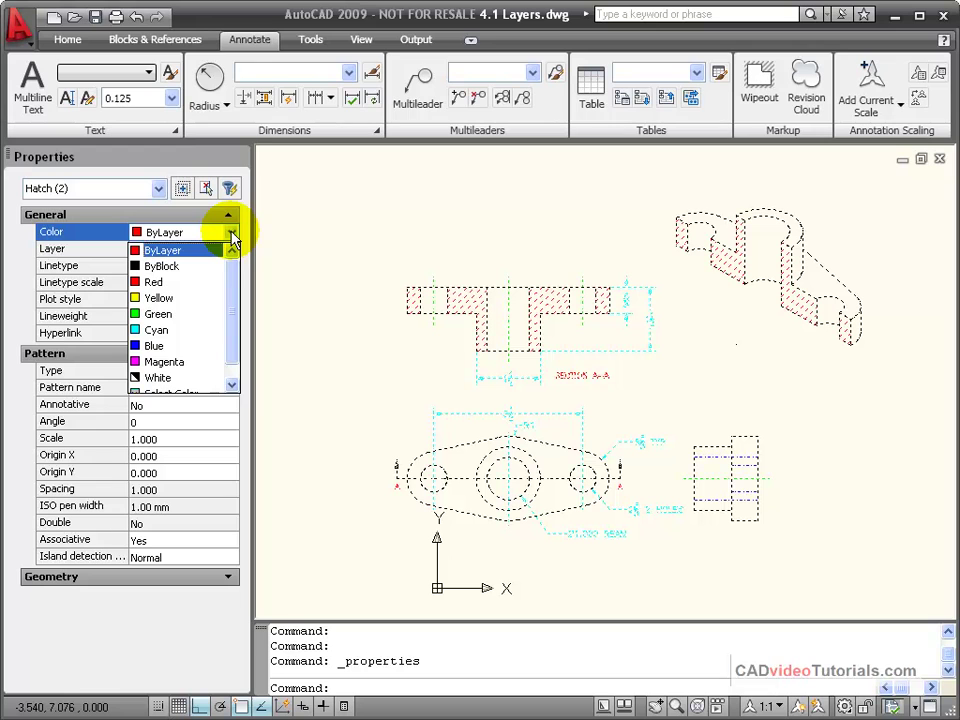
{"action": "left_click", "coordinate": [232, 234]}
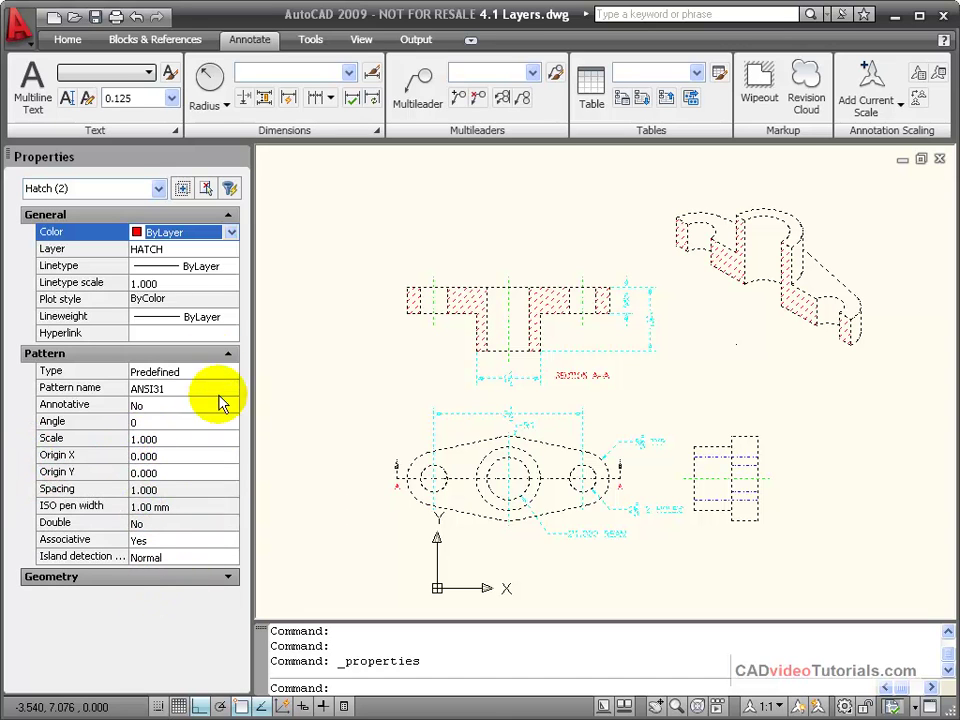
{"action": "left_click", "coordinate": [231, 233]}
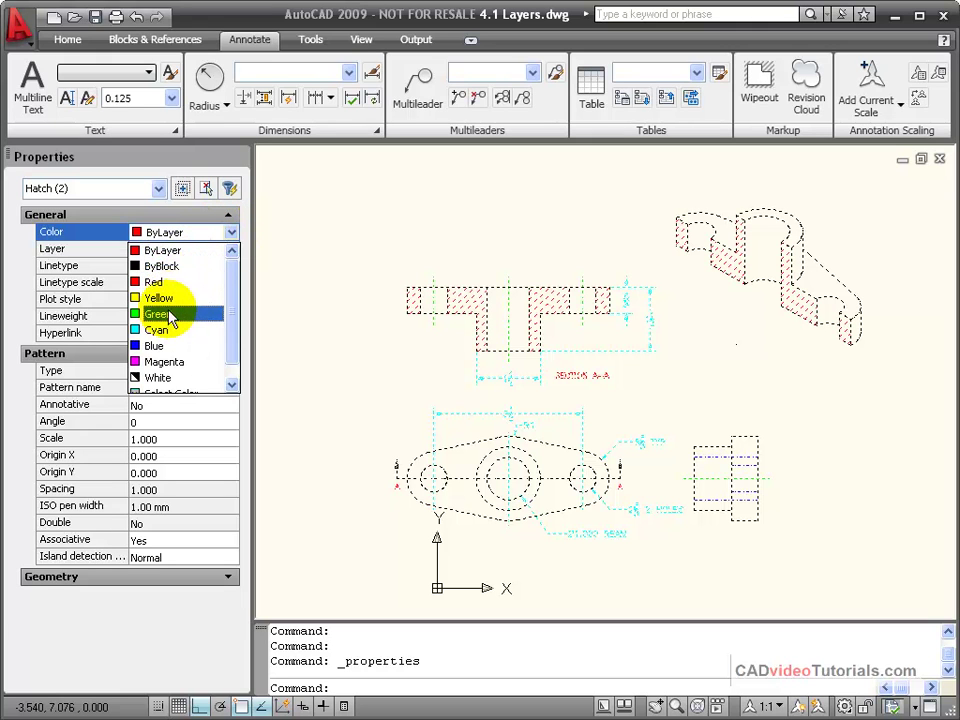
{"action": "left_click", "coordinate": [165, 314]}
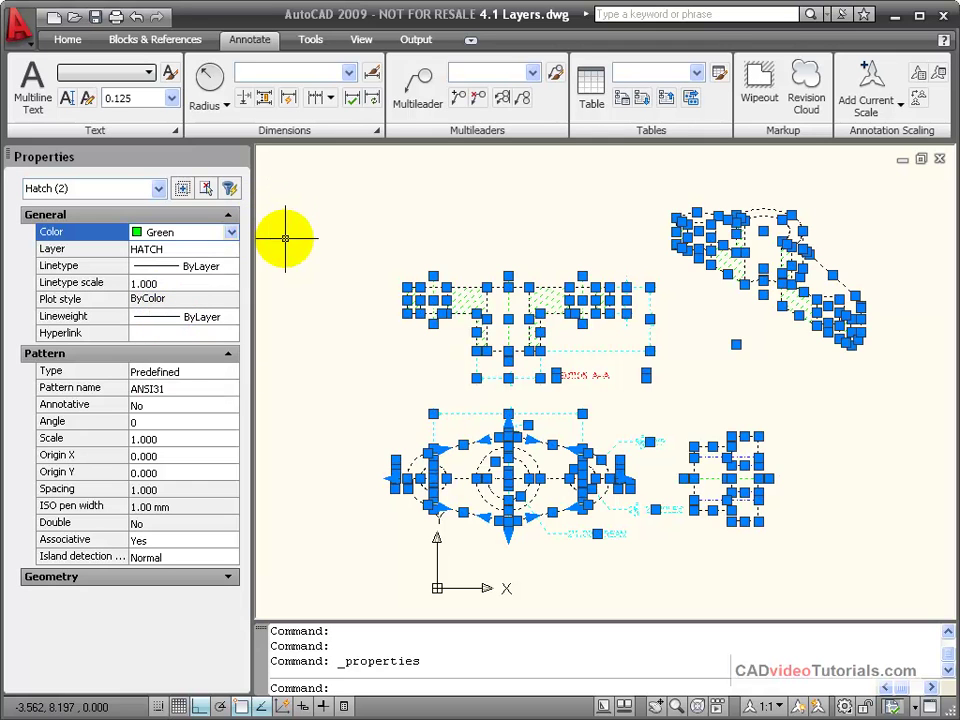
{"action": "key", "text": "Escape"}
{"action": "key", "text": "Escape"}
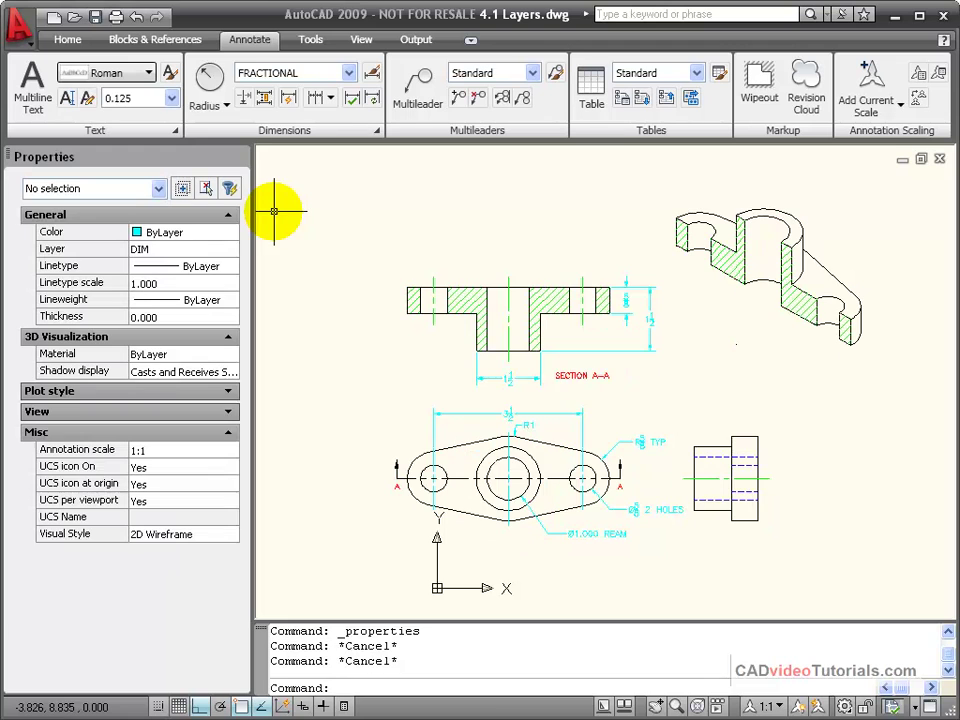
{"action": "left_click", "coordinate": [240, 157]}
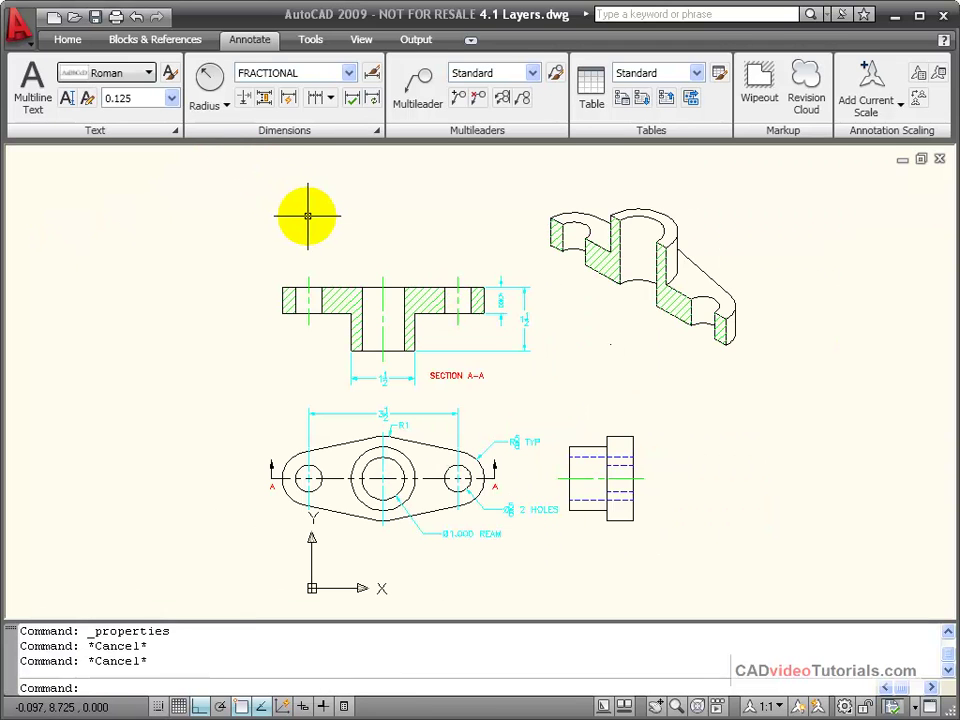